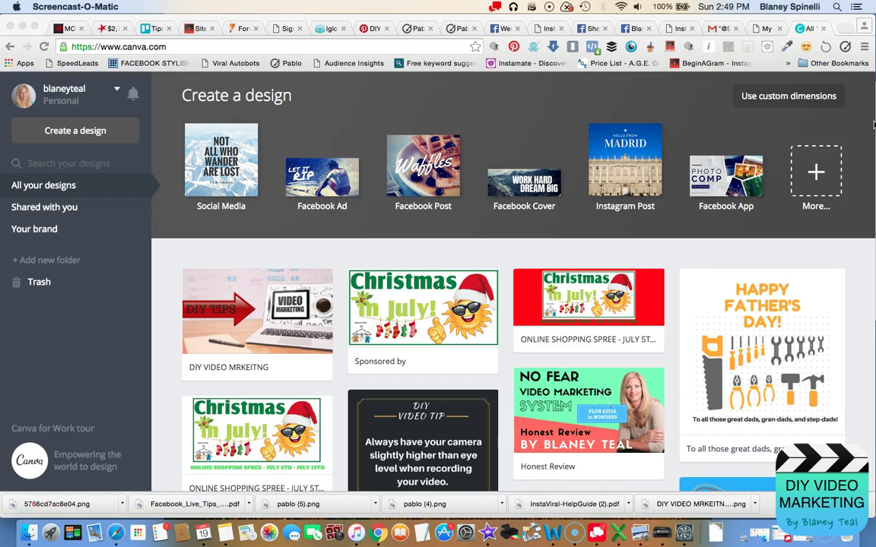
- Start a blank YouTube Channel Art design from the Social Media & Email Headers list
{"action": "left_click", "coordinate": [82, 131]}
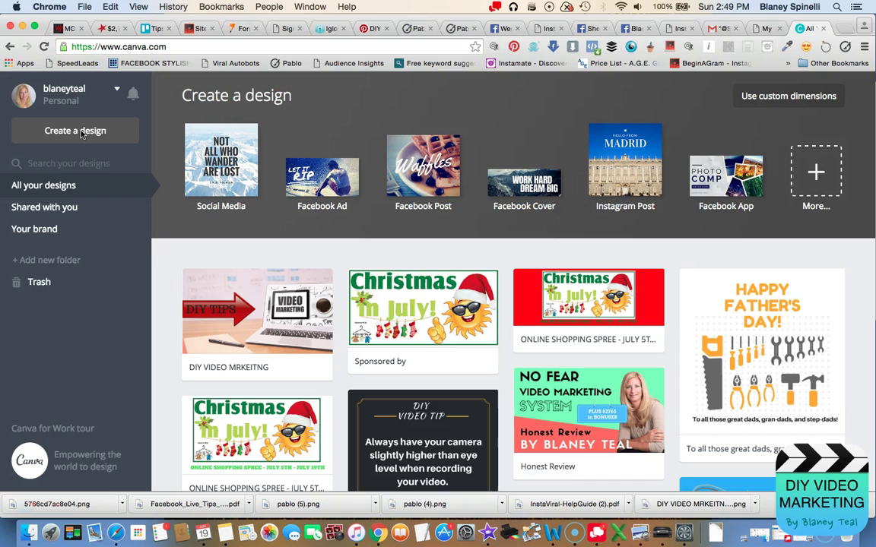
{"action": "left_click", "coordinate": [81, 132]}
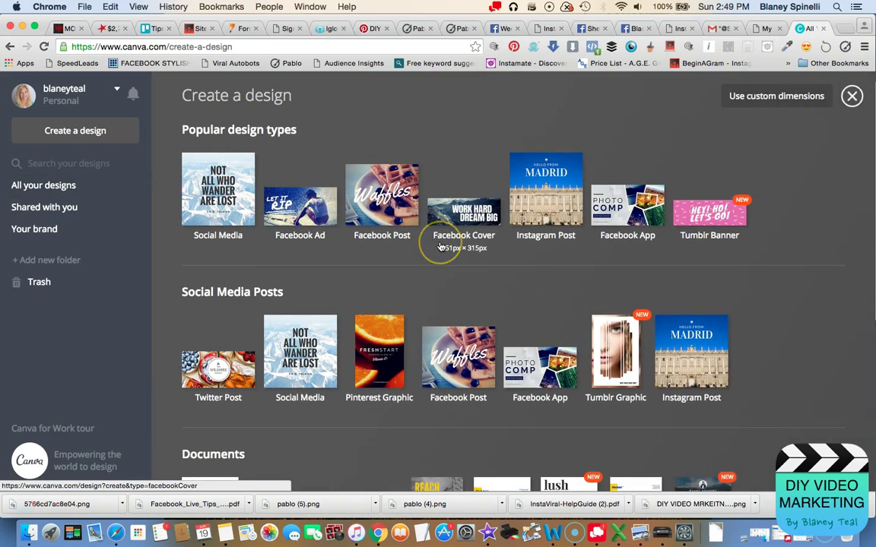
{"action": "scroll", "coordinate": [440, 247], "scroll_direction": "down", "scroll_amount": 2}
{"action": "scroll", "coordinate": [441, 247], "scroll_direction": "down", "scroll_amount": 8}
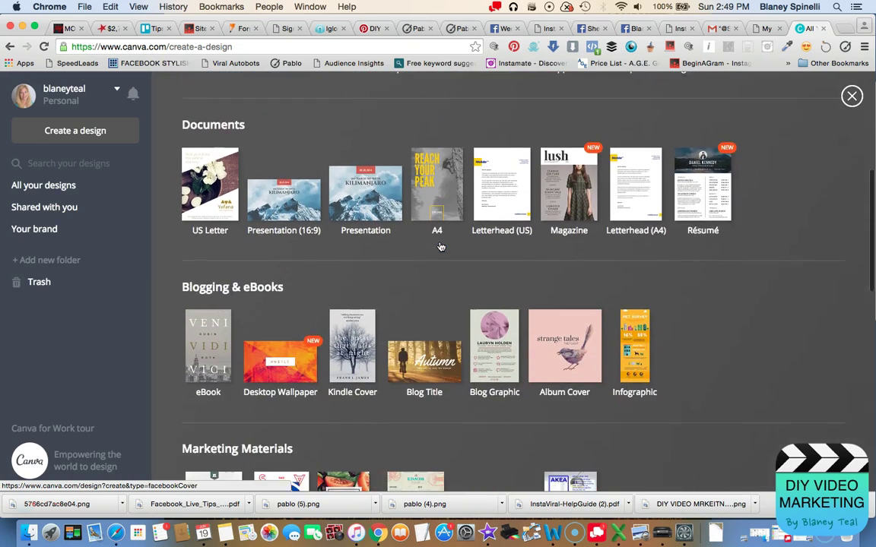
{"action": "scroll", "coordinate": [440, 247], "scroll_direction": "down", "scroll_amount": 7}
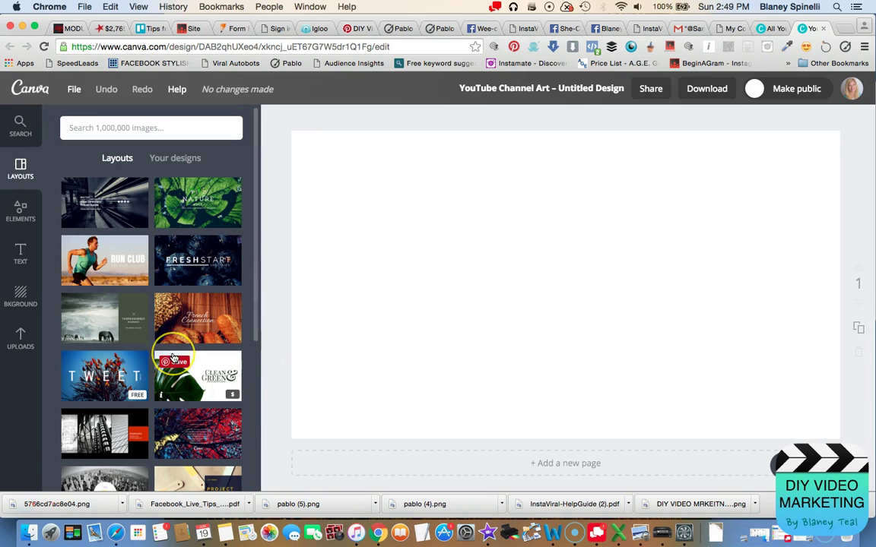
- Apply the free TWEET layout with birds on a branch against blue sky
{"action": "scroll", "coordinate": [172, 346], "scroll_direction": "down", "scroll_amount": 5}
{"action": "scroll", "coordinate": [174, 357], "scroll_direction": "down", "scroll_amount": 10}
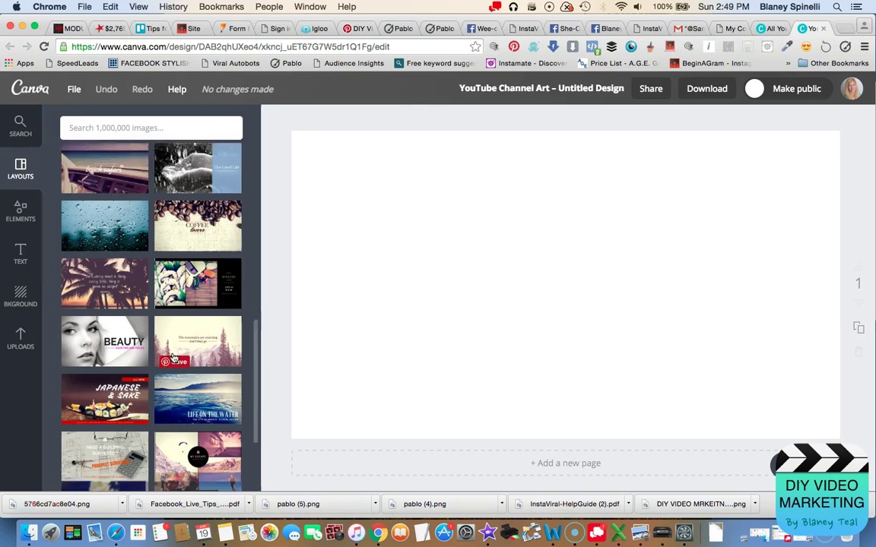
{"action": "scroll", "coordinate": [174, 357], "scroll_direction": "down", "scroll_amount": 2}
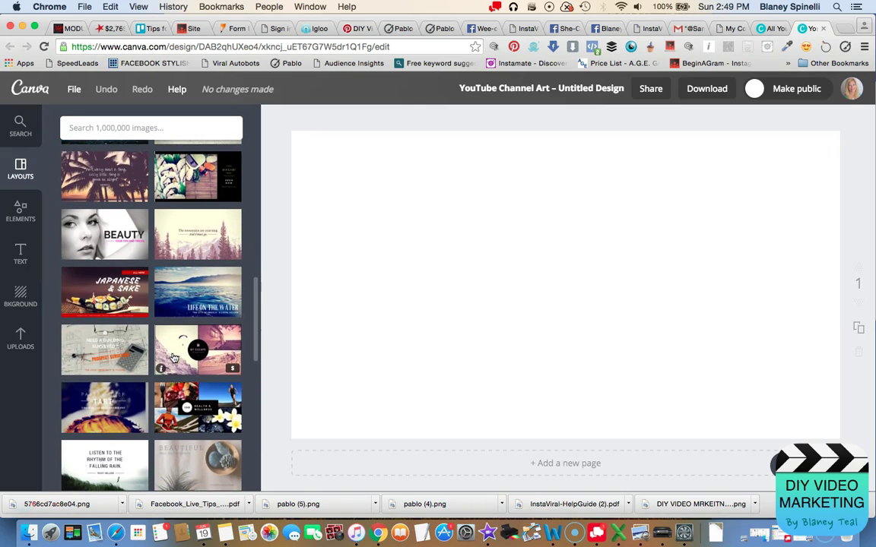
{"action": "scroll", "coordinate": [174, 358], "scroll_direction": "up", "scroll_amount": 15}
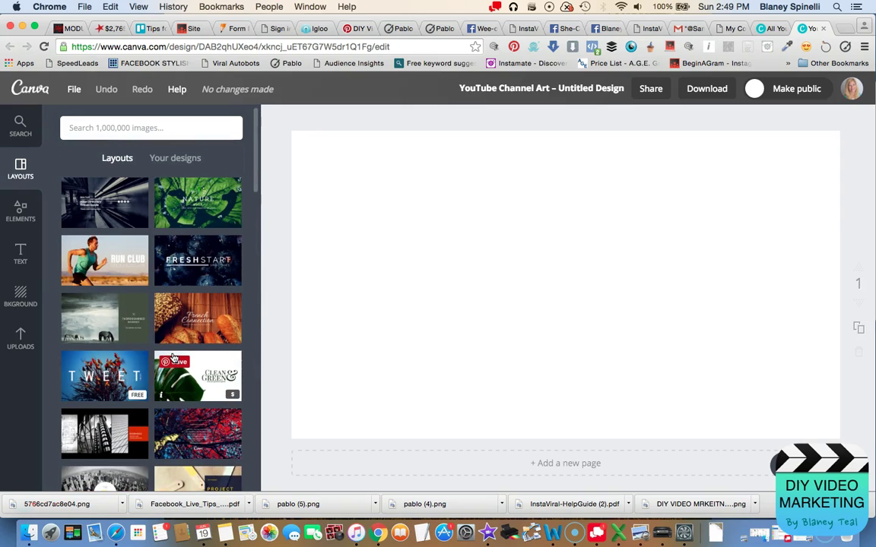
{"action": "left_click", "coordinate": [118, 369]}
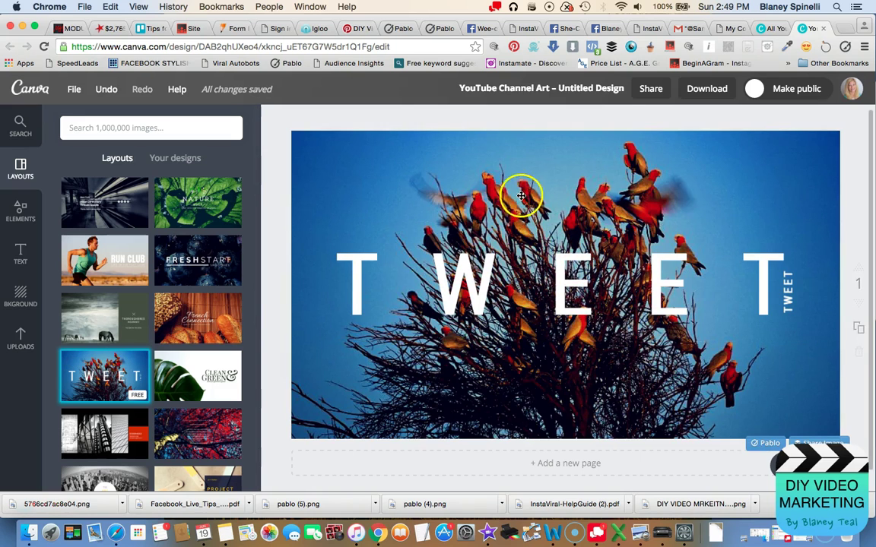
- Replace the birds background with the uploaded laptop-desk photo
{"action": "left_click", "coordinate": [518, 188]}
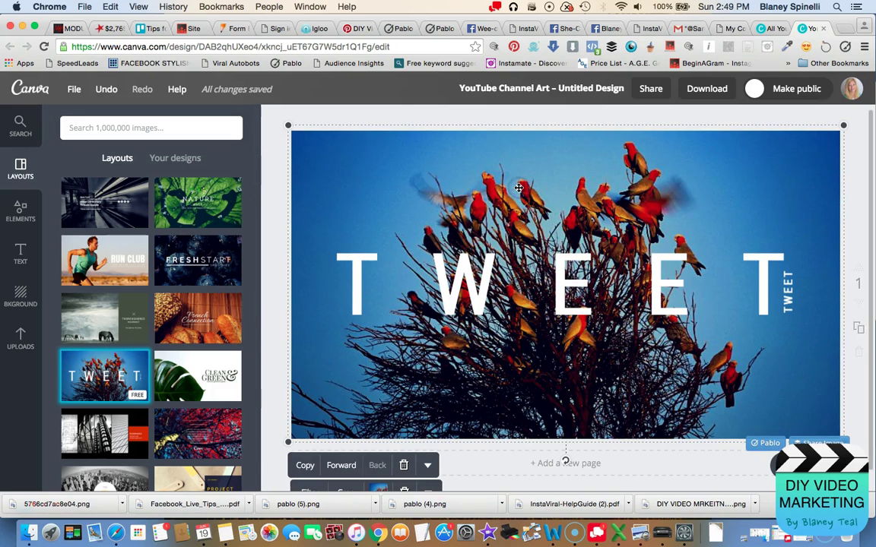
{"action": "left_click", "coordinate": [405, 491]}
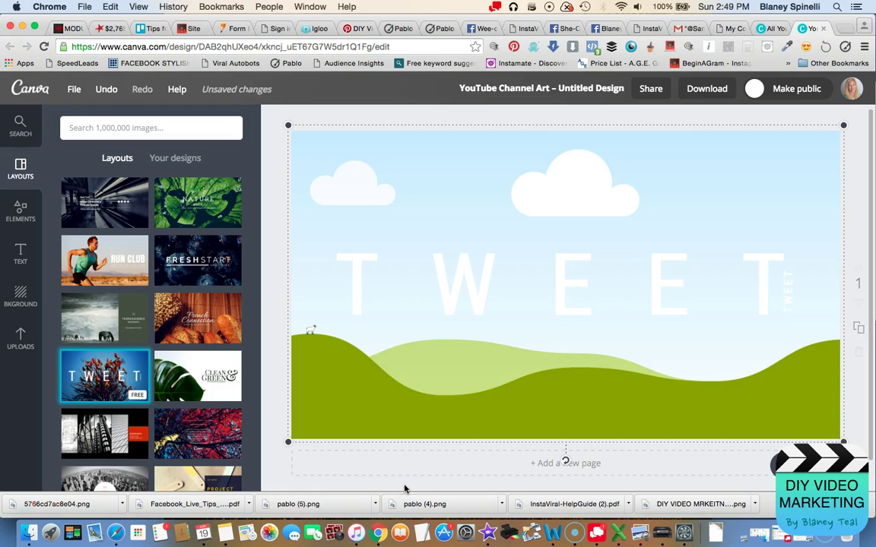
{"action": "left_click", "coordinate": [22, 339]}
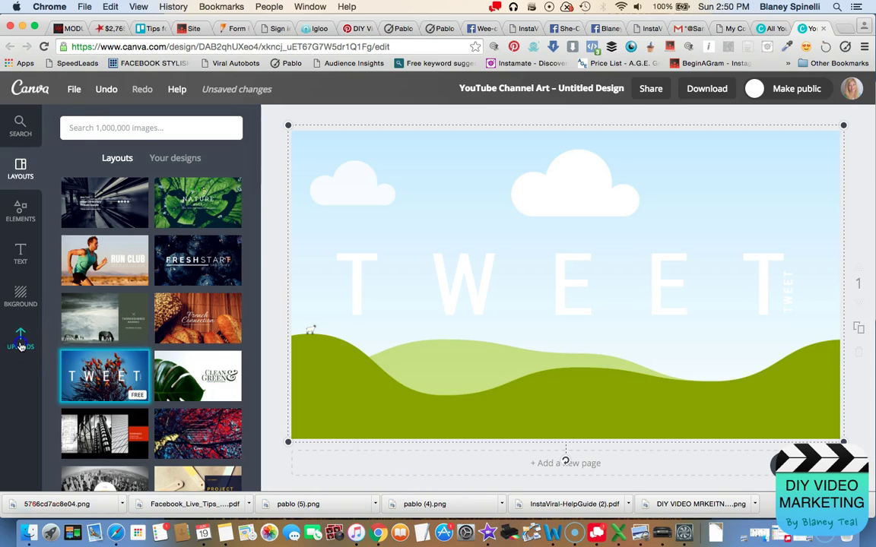
{"action": "scroll", "coordinate": [91, 372], "scroll_direction": "down", "scroll_amount": 10}
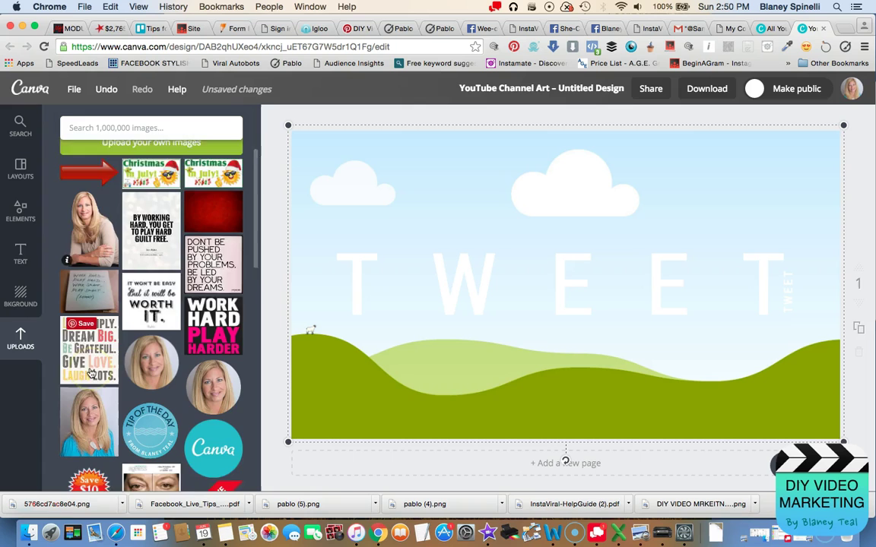
{"action": "scroll", "coordinate": [91, 373], "scroll_direction": "down", "scroll_amount": 6}
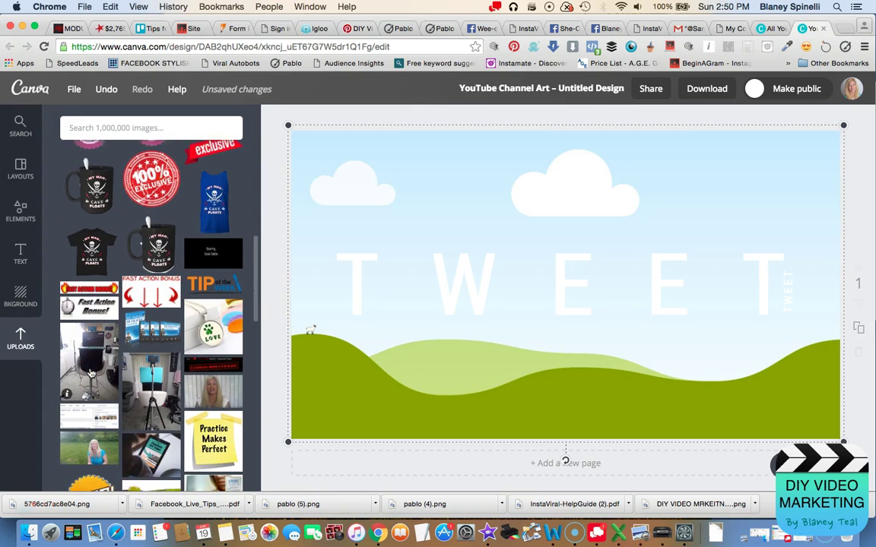
{"action": "scroll", "coordinate": [89, 372], "scroll_direction": "down", "scroll_amount": 5}
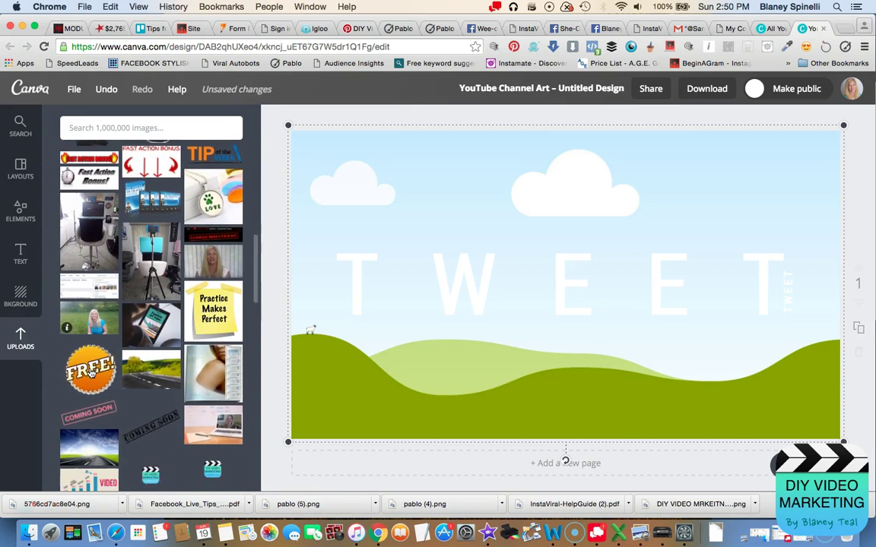
{"action": "left_click_drag", "start_coordinate": [213, 364], "coordinate": [410, 329]}
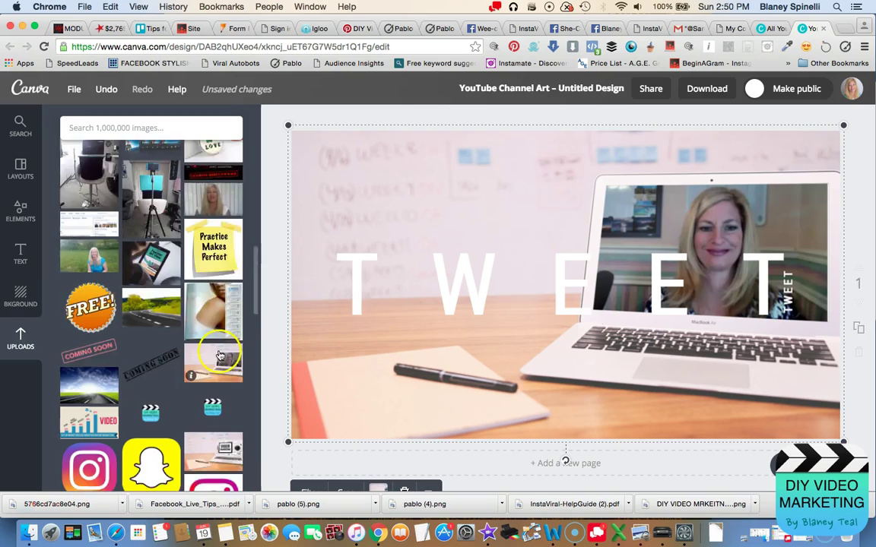
- Place the uploaded Video Marketing image onto the laptop screen
{"action": "scroll", "coordinate": [216, 353], "scroll_direction": "down", "scroll_amount": 4}
{"action": "left_click_drag", "start_coordinate": [213, 310], "coordinate": [708, 251]}
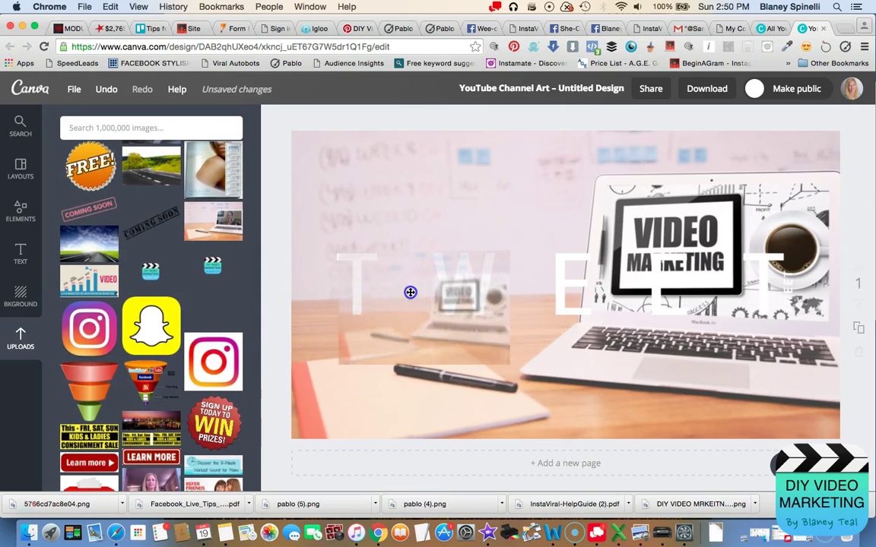
{"action": "scroll", "coordinate": [410, 292], "scroll_direction": "down", "scroll_amount": 1}
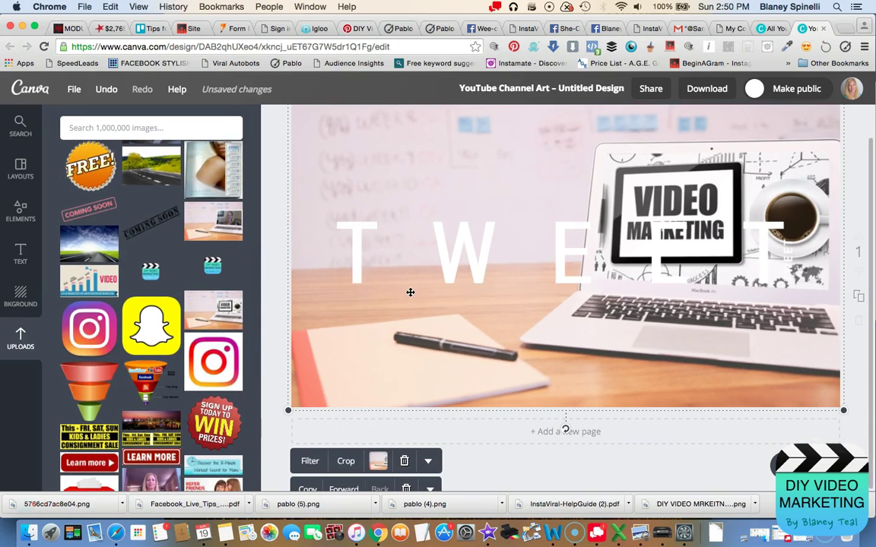
- Delete the TWEET heading and add the Smith & Sons text combination, shifted left
{"action": "left_click", "coordinate": [651, 256]}
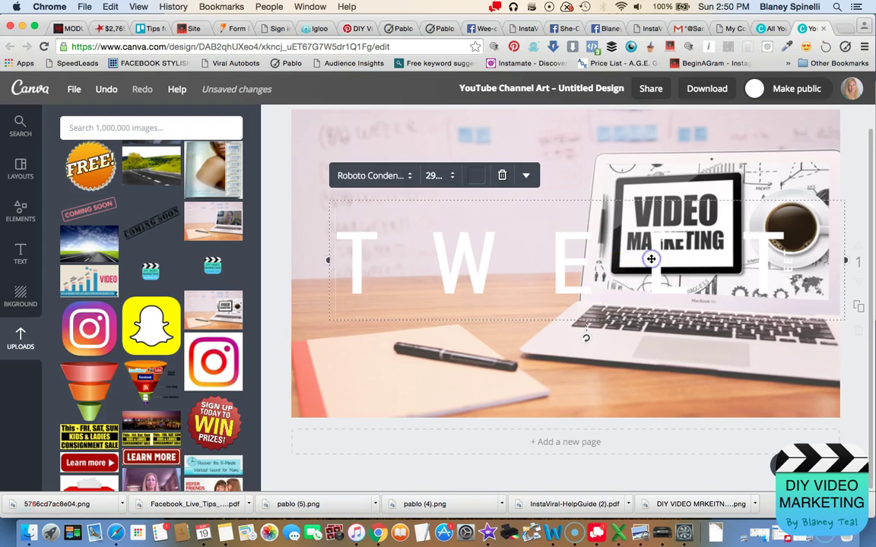
{"action": "left_click", "coordinate": [503, 176]}
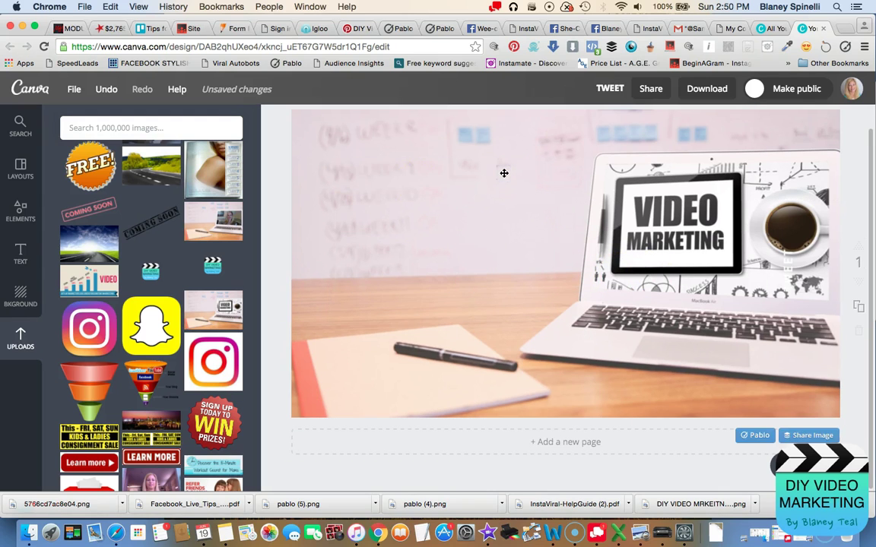
{"action": "scroll", "coordinate": [111, 224], "scroll_direction": "up", "scroll_amount": 10}
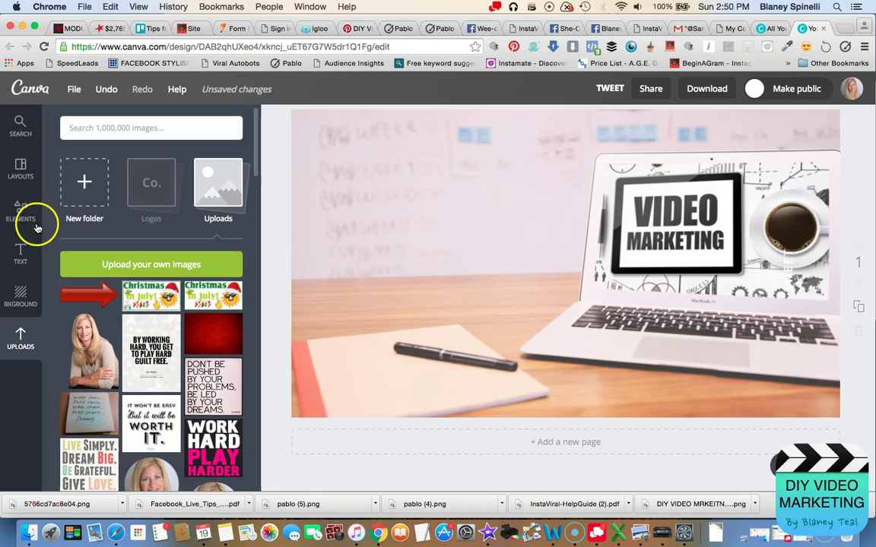
{"action": "left_click", "coordinate": [17, 244]}
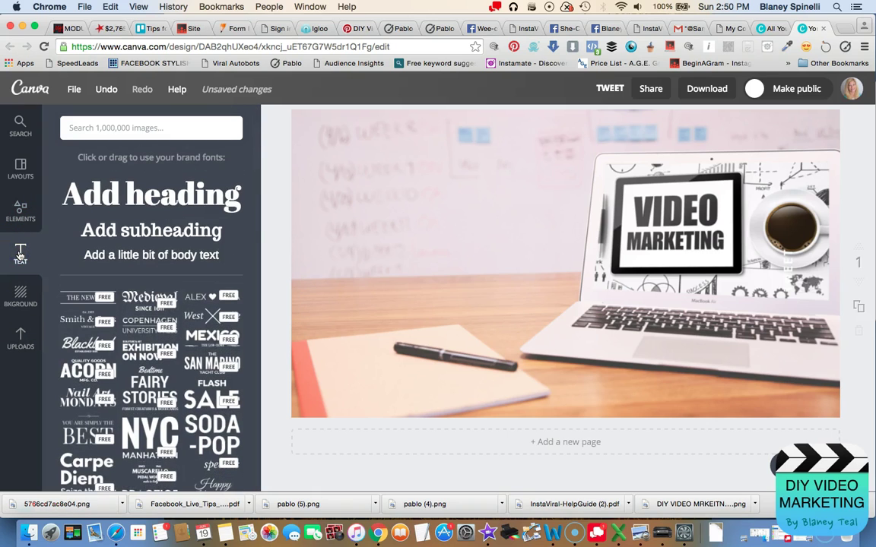
{"action": "left_click", "coordinate": [104, 324]}
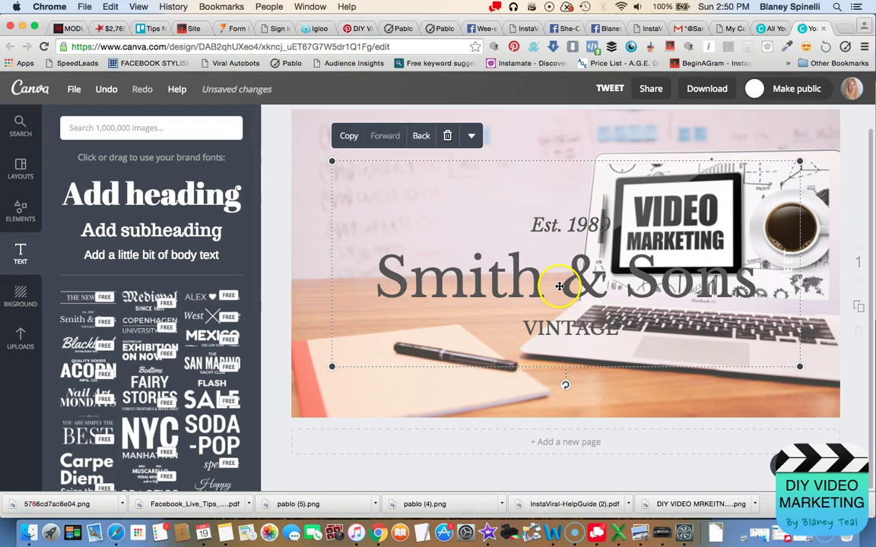
{"action": "left_click_drag", "start_coordinate": [560, 285], "coordinate": [494, 274]}
- Change Est. 1989 to DIY and Smith & Sons to VIDEO MARKETING, then select VINTAGE
{"action": "double_click", "coordinate": [547, 213]}
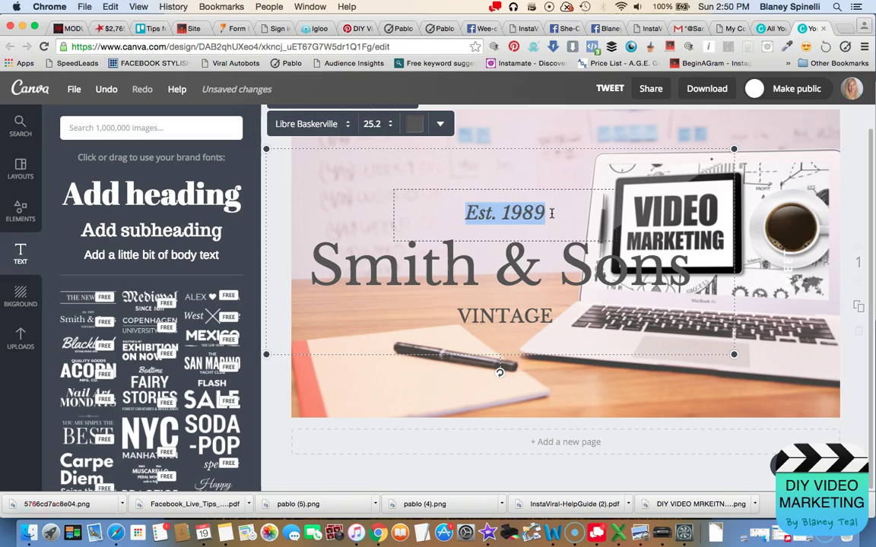
{"action": "key", "text": "BackSpace"}
{"action": "type", "text": "DIY"}
{"action": "left_click", "coordinate": [674, 281]}
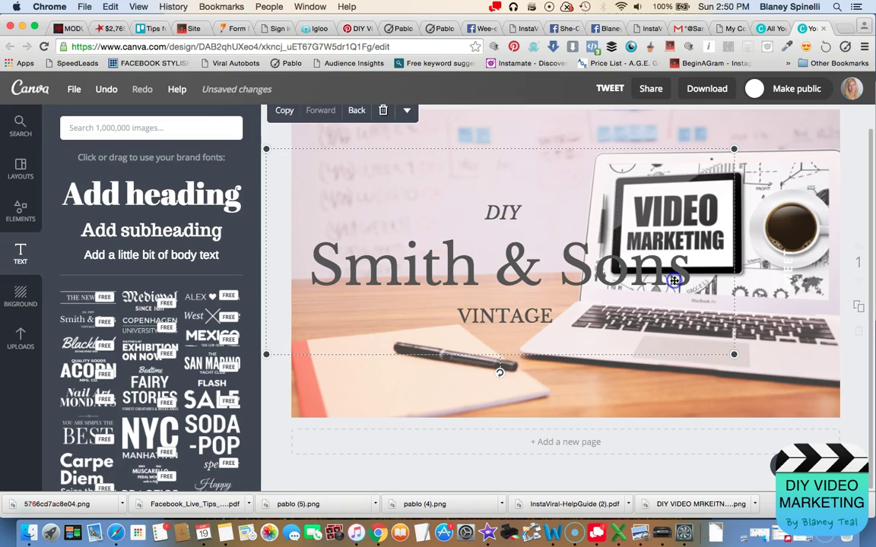
{"action": "double_click", "coordinate": [674, 281]}
{"action": "left_click_drag", "start_coordinate": [674, 277], "coordinate": [316, 269]}
{"action": "type", "text": "V"}
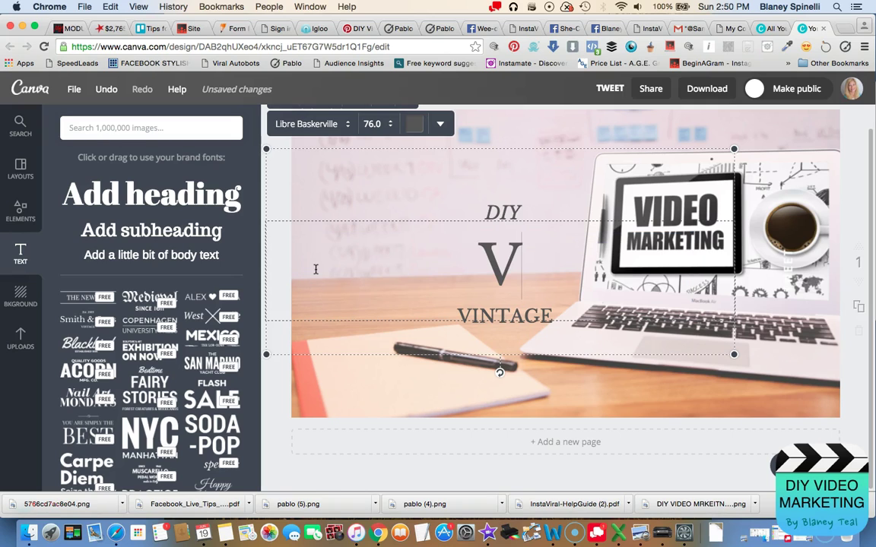
{"action": "type", "text": "IDEO MARKETING"}
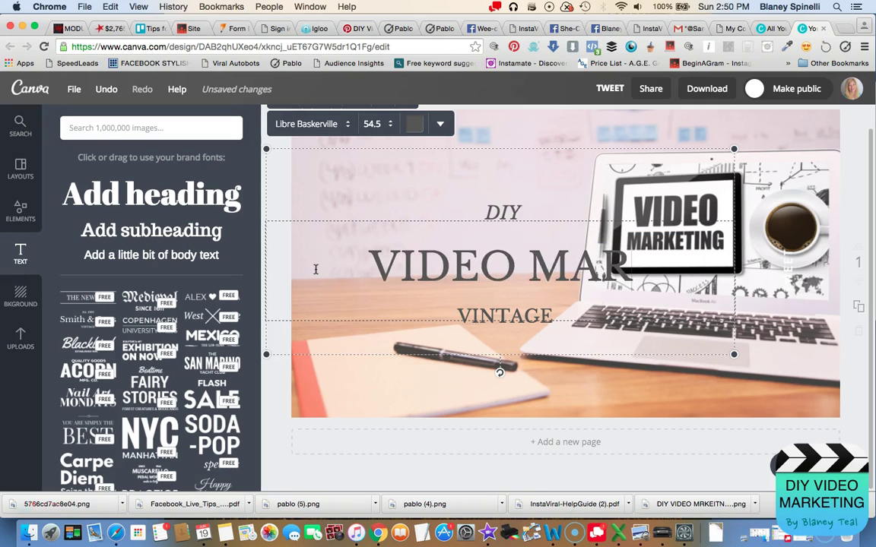
{"action": "left_click", "coordinate": [333, 308]}
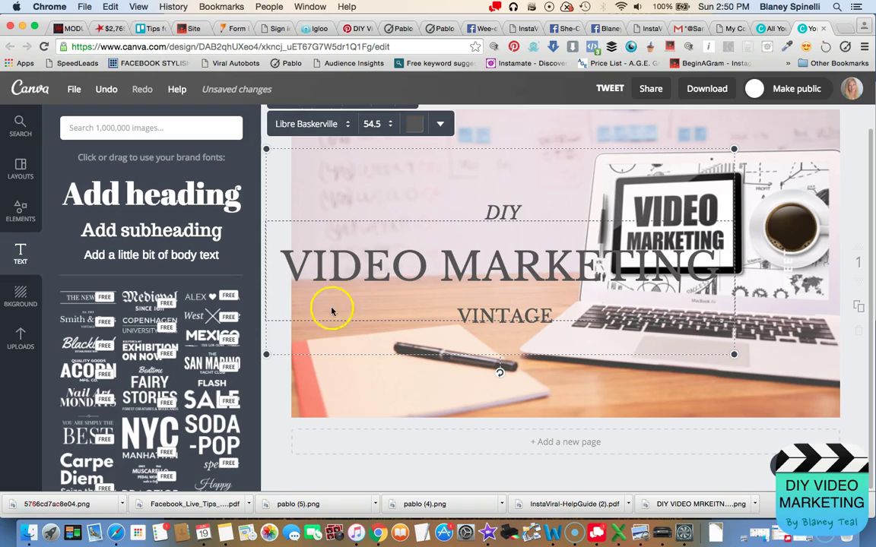
{"action": "left_click", "coordinate": [542, 311]}
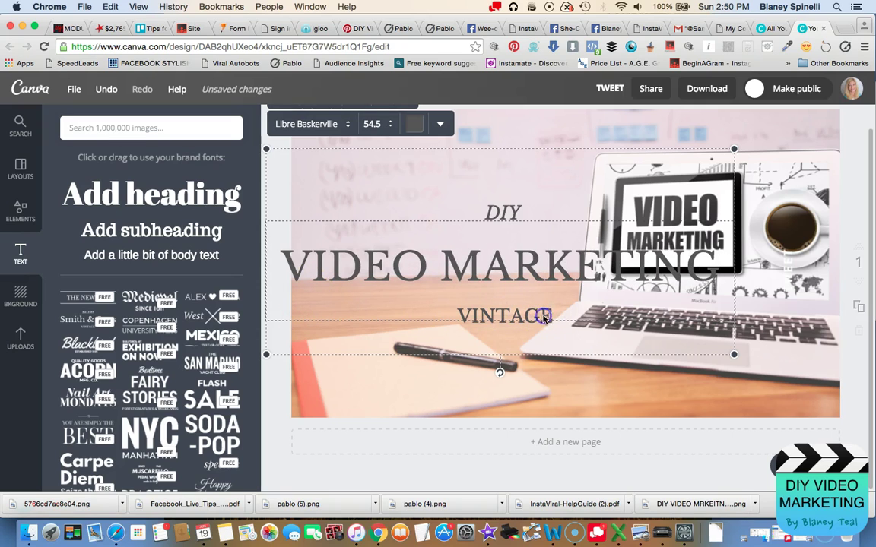
{"action": "left_click", "coordinate": [555, 341]}
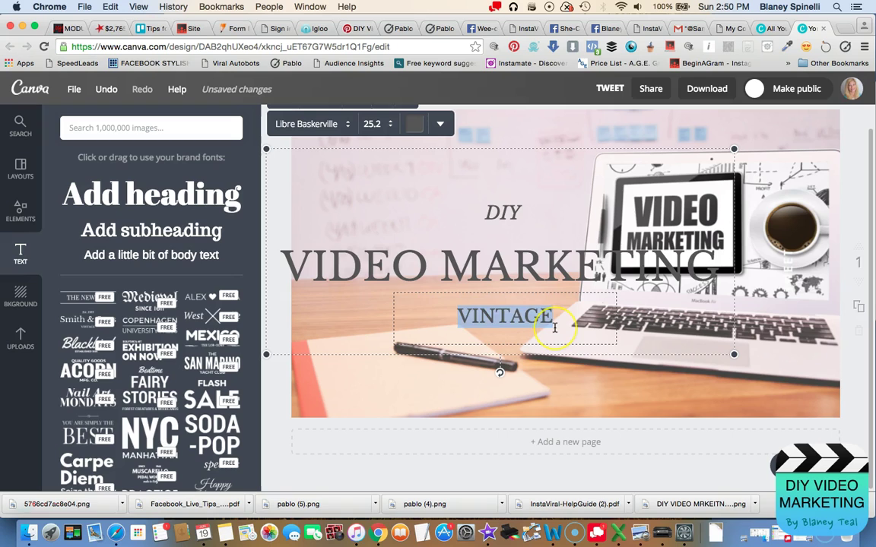
- Replace VINTAGE with TIPS and make VIDEO MARKETING blue
{"action": "type", "text": "TIPS"}
{"action": "left_click", "coordinate": [586, 364]}
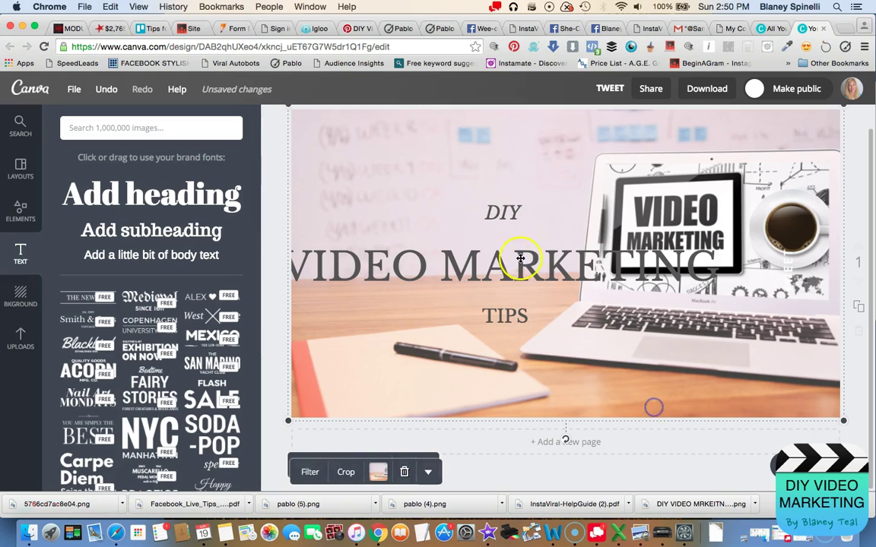
{"action": "left_click", "coordinate": [506, 217]}
{"action": "double_click", "coordinate": [508, 221]}
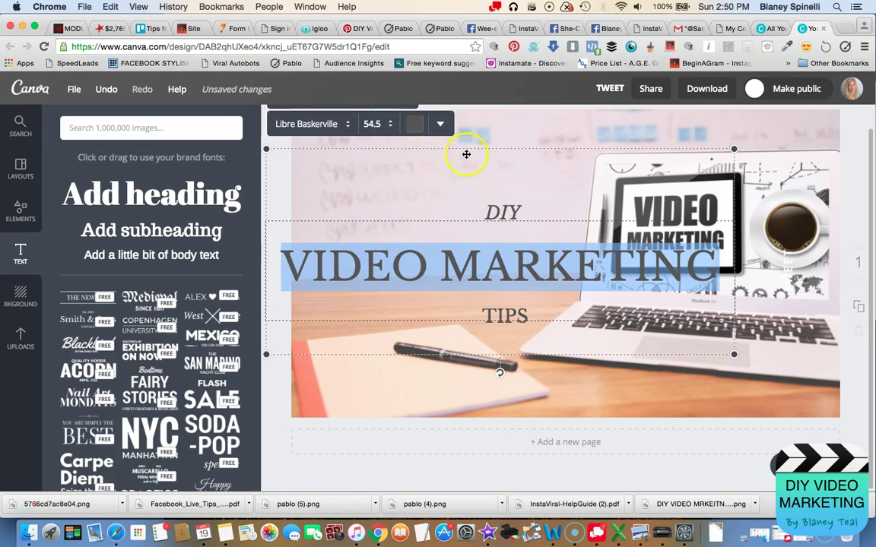
{"action": "left_click", "coordinate": [414, 124]}
{"action": "left_click", "coordinate": [416, 266]}
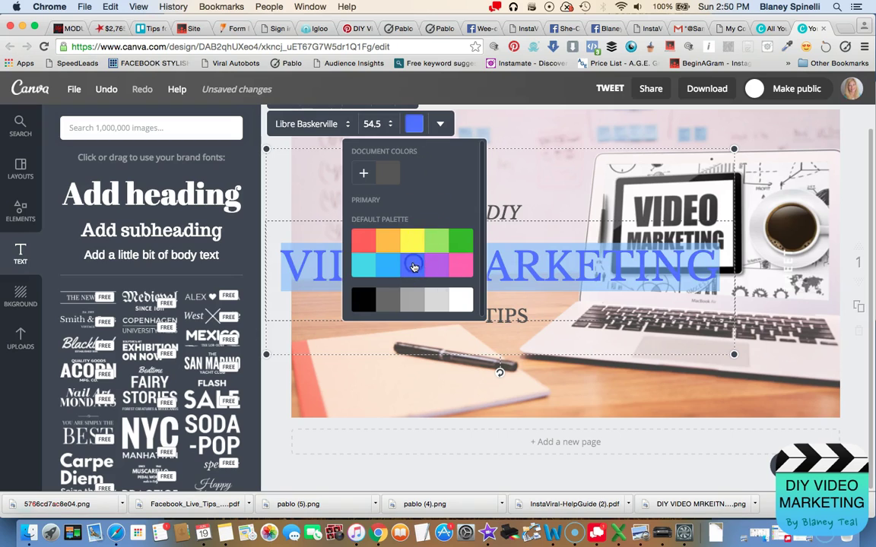
{"action": "left_click", "coordinate": [448, 187]}
- Make the DIY and TIPS lines the same blue
{"action": "double_click", "coordinate": [476, 190]}
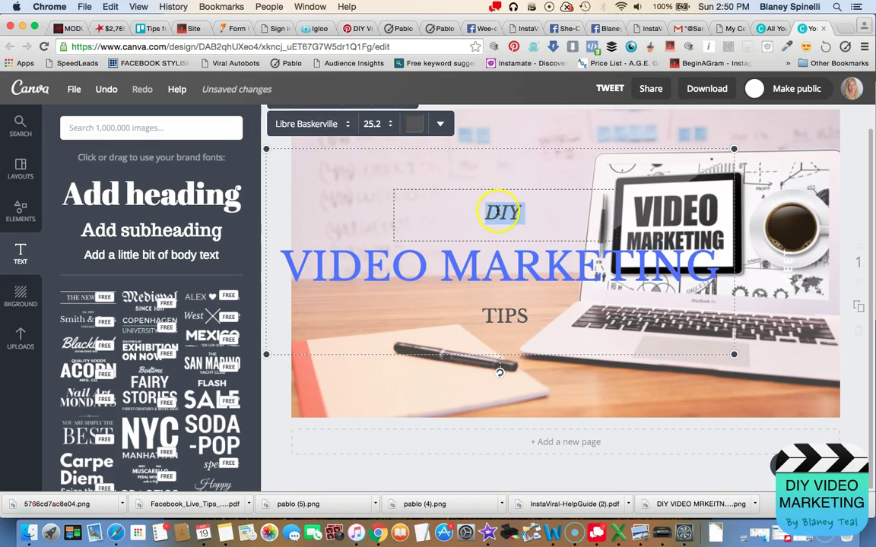
{"action": "left_click", "coordinate": [415, 124]}
{"action": "left_click", "coordinate": [416, 264]}
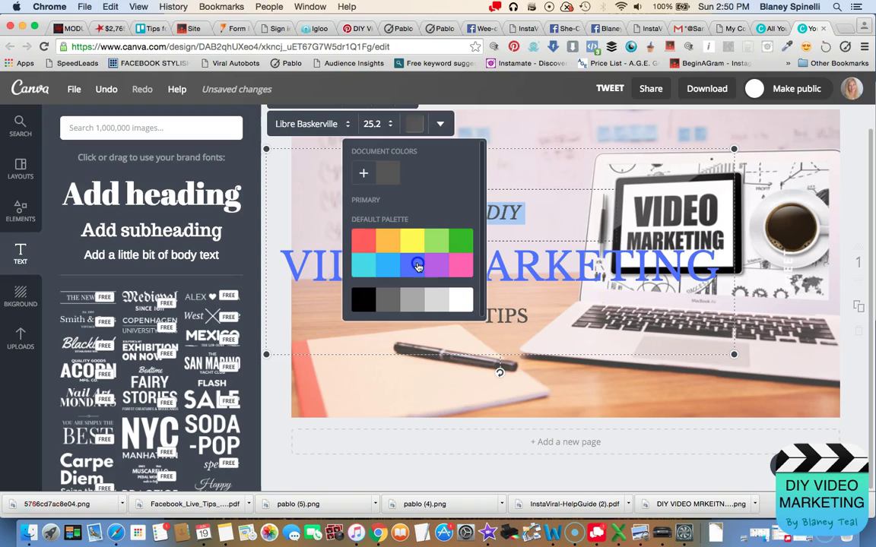
{"action": "left_click", "coordinate": [500, 323]}
{"action": "left_click", "coordinate": [500, 319]}
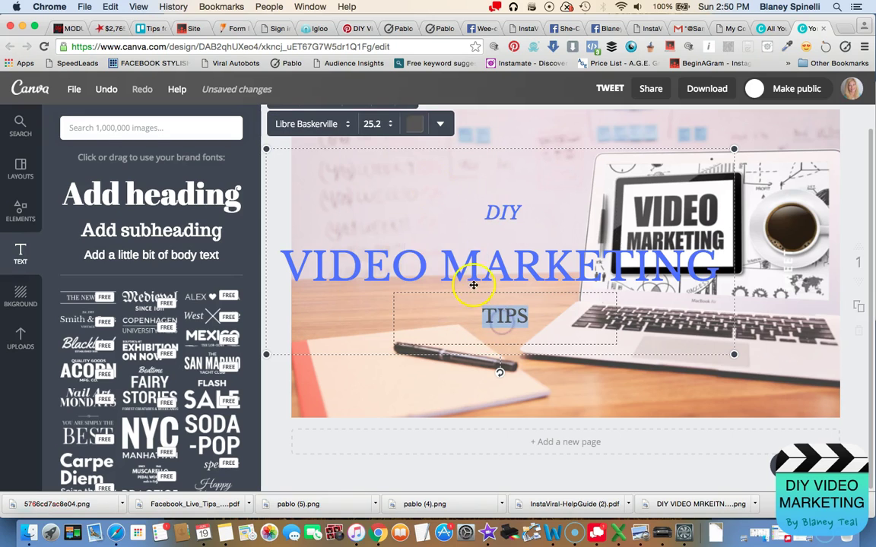
{"action": "left_click", "coordinate": [414, 124]}
{"action": "left_click", "coordinate": [410, 268]}
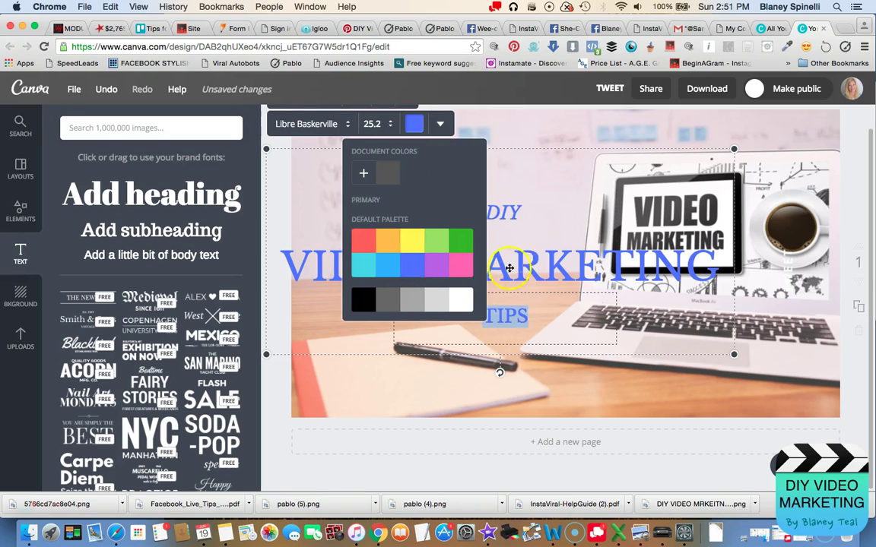
{"action": "left_click", "coordinate": [727, 324]}
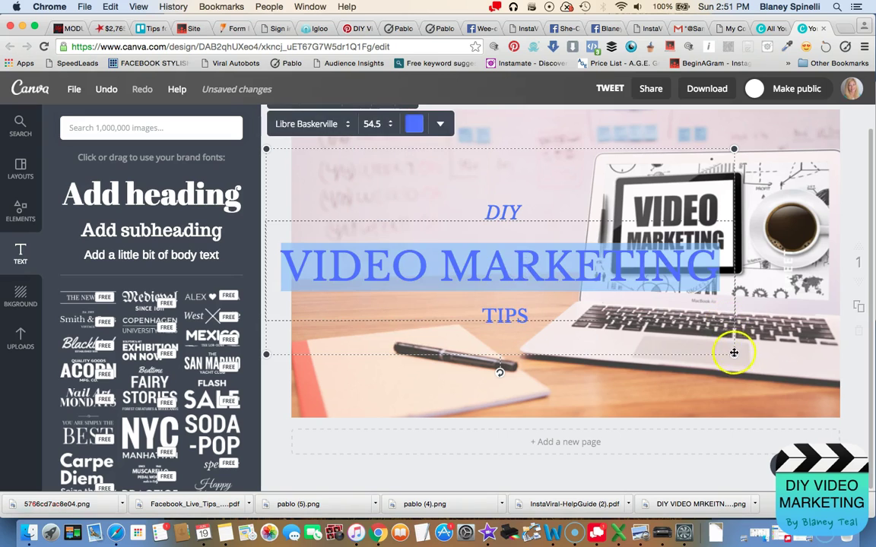
- Shrink the DIY / VIDEO MARKETING / TIPS group and move it left of the laptop
{"action": "left_click_drag", "start_coordinate": [733, 354], "coordinate": [562, 302]}
{"action": "left_click", "coordinate": [447, 234]}
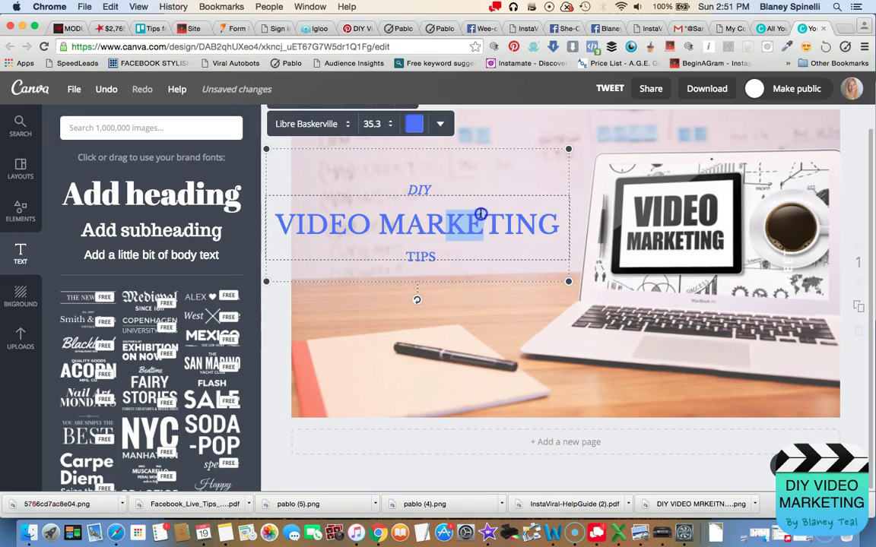
{"action": "left_click", "coordinate": [536, 122]}
{"action": "left_click_drag", "start_coordinate": [447, 222], "coordinate": [467, 230]}
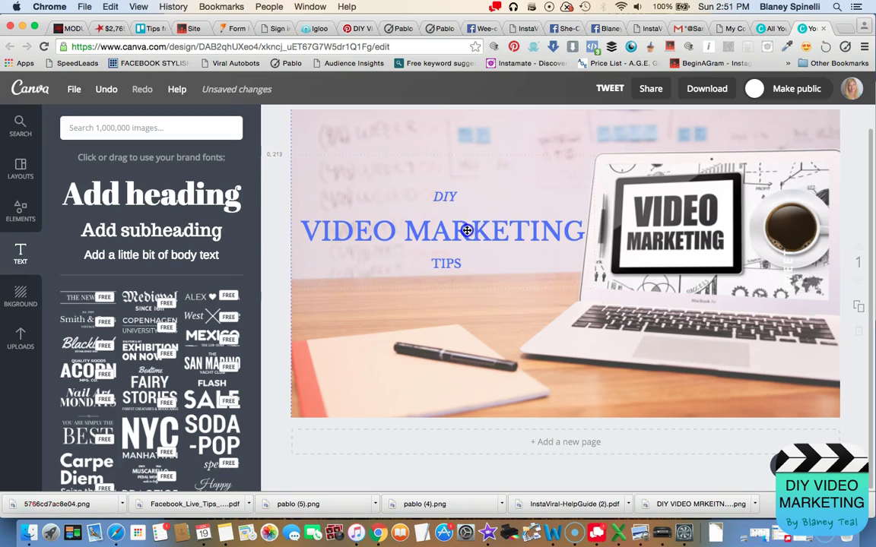
- Place the uploaded presenter cut-out photo at the banner's bottom right, beside the laptop
{"action": "left_click", "coordinate": [21, 337]}
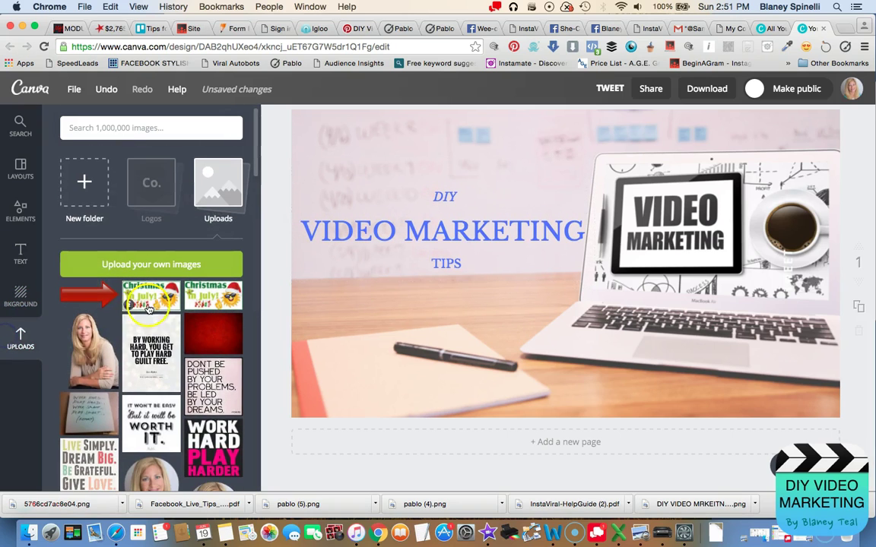
{"action": "right_click", "coordinate": [95, 350]}
{"action": "left_click", "coordinate": [494, 255]}
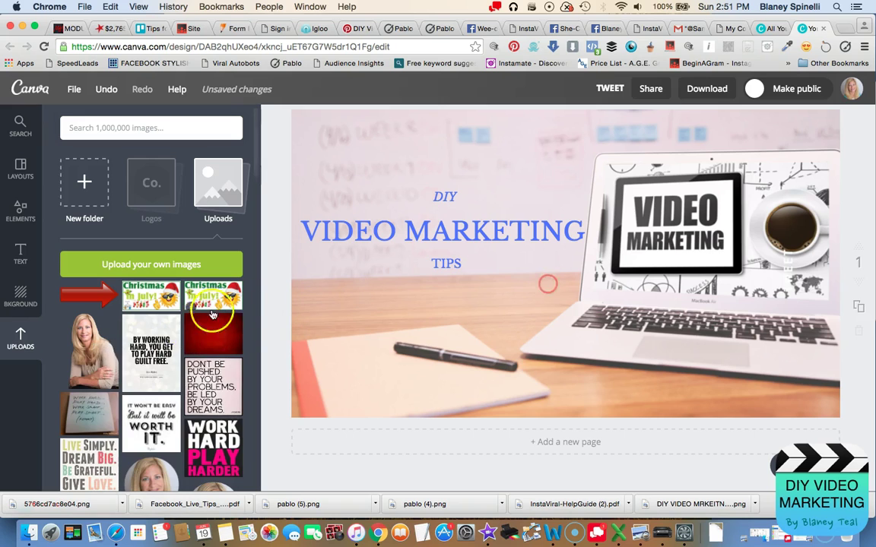
{"action": "left_click_drag", "start_coordinate": [98, 348], "coordinate": [788, 324]}
{"action": "left_click", "coordinate": [670, 377]}
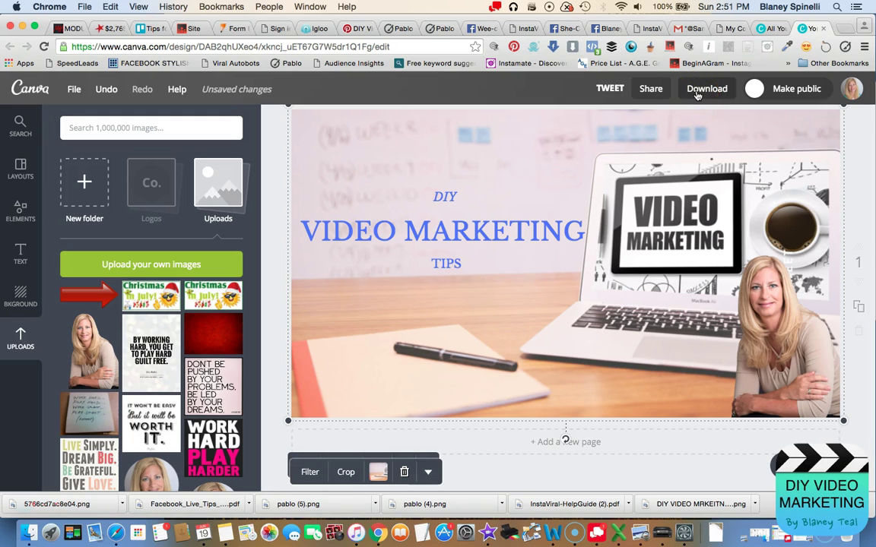
- Rename the design 'yourube channel art' and download it as a high-quality PNG
{"action": "left_click", "coordinate": [609, 88]}
{"action": "left_click", "coordinate": [580, 156]}
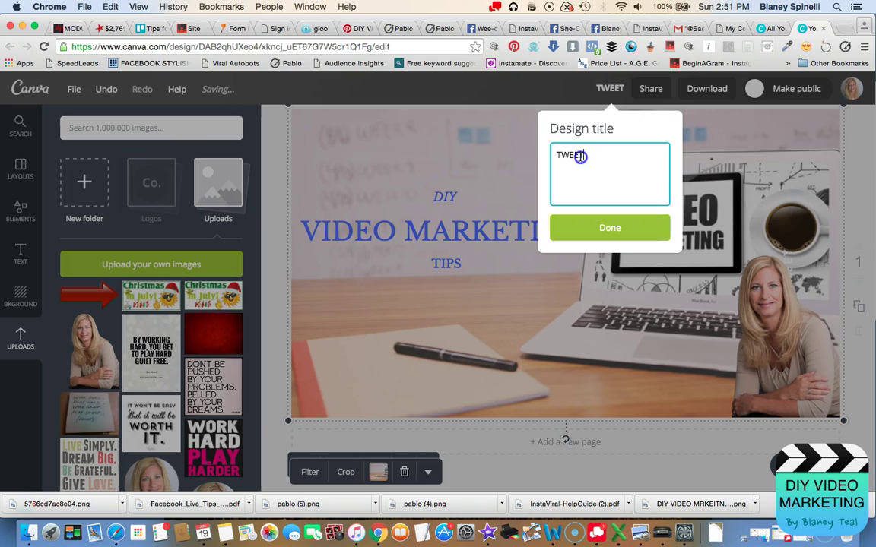
{"action": "left_click_drag", "start_coordinate": [580, 155], "coordinate": [535, 157]}
{"action": "key", "text": "BackSpace"}
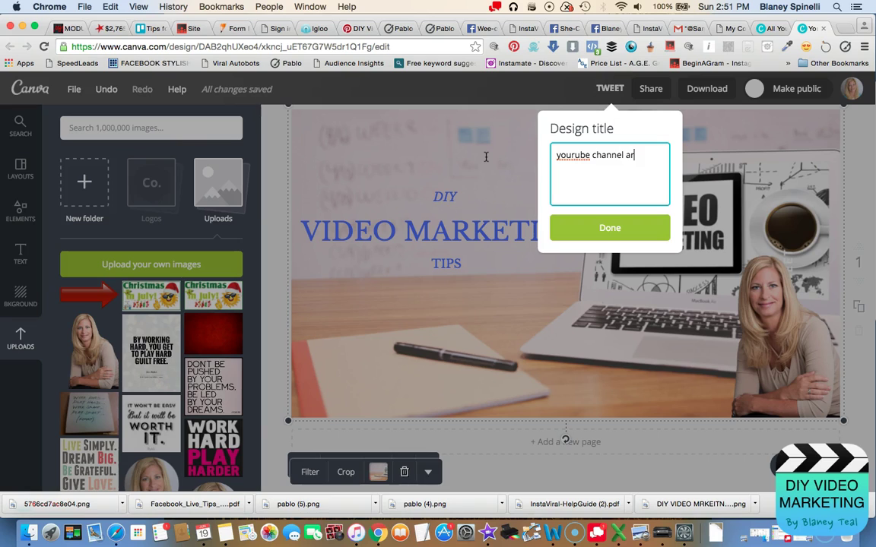
{"action": "type", "text": "yourube channel art"}
{"action": "left_click", "coordinate": [555, 228]}
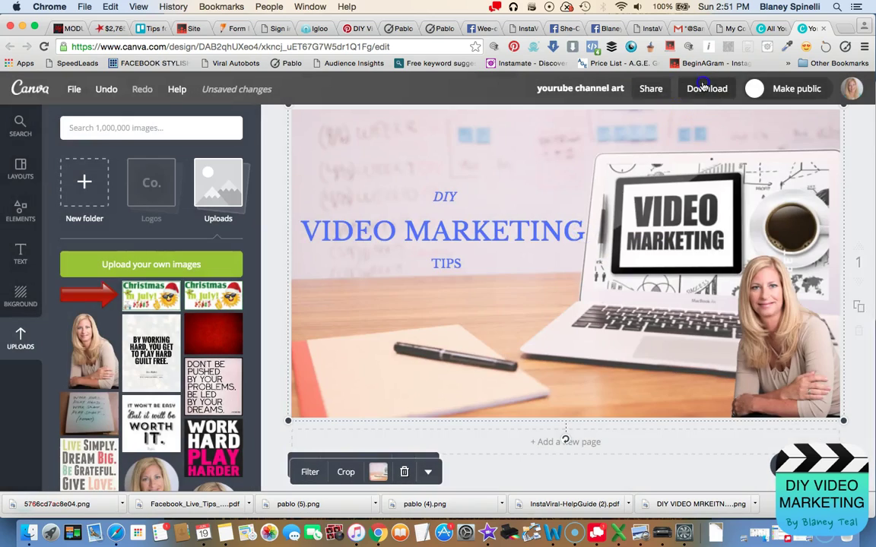
{"action": "left_click", "coordinate": [696, 89]}
{"action": "left_click", "coordinate": [701, 196]}
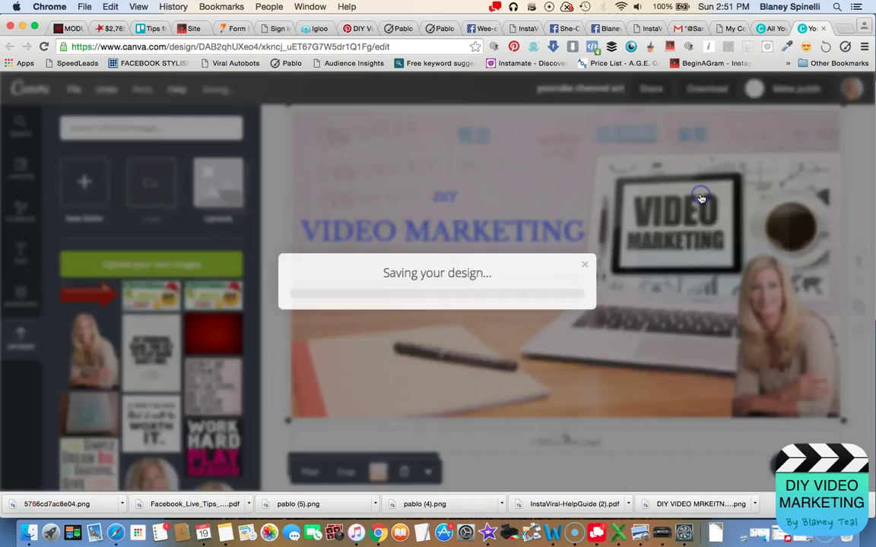